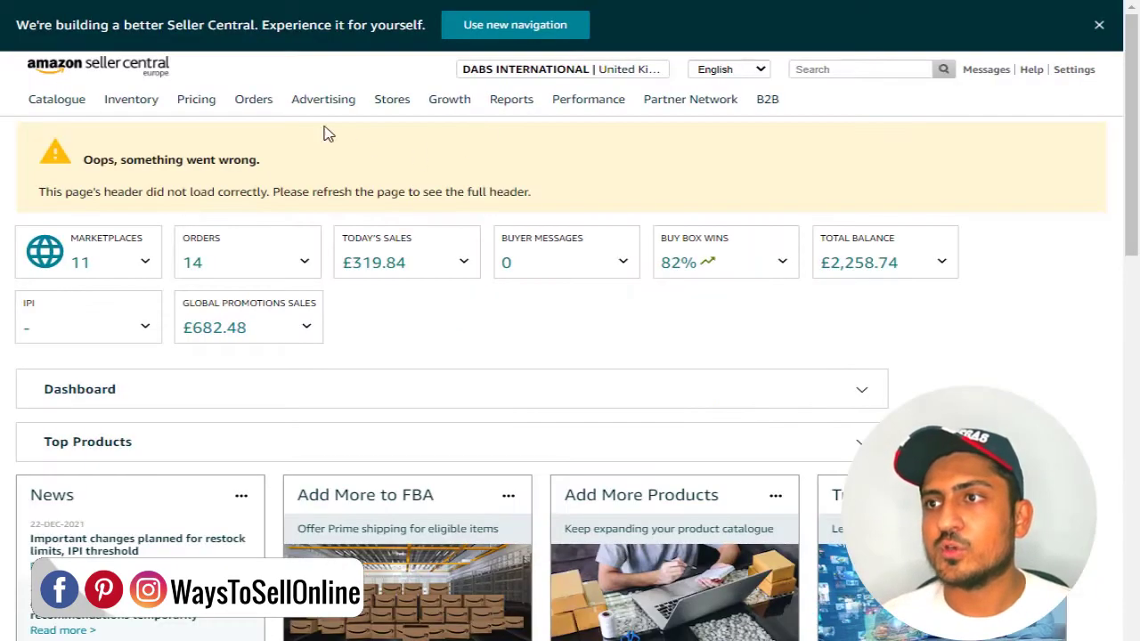
# Step: Open the Manage Stores page from Seller Central and start creating a Store
pyautogui.moveTo(405, 114)
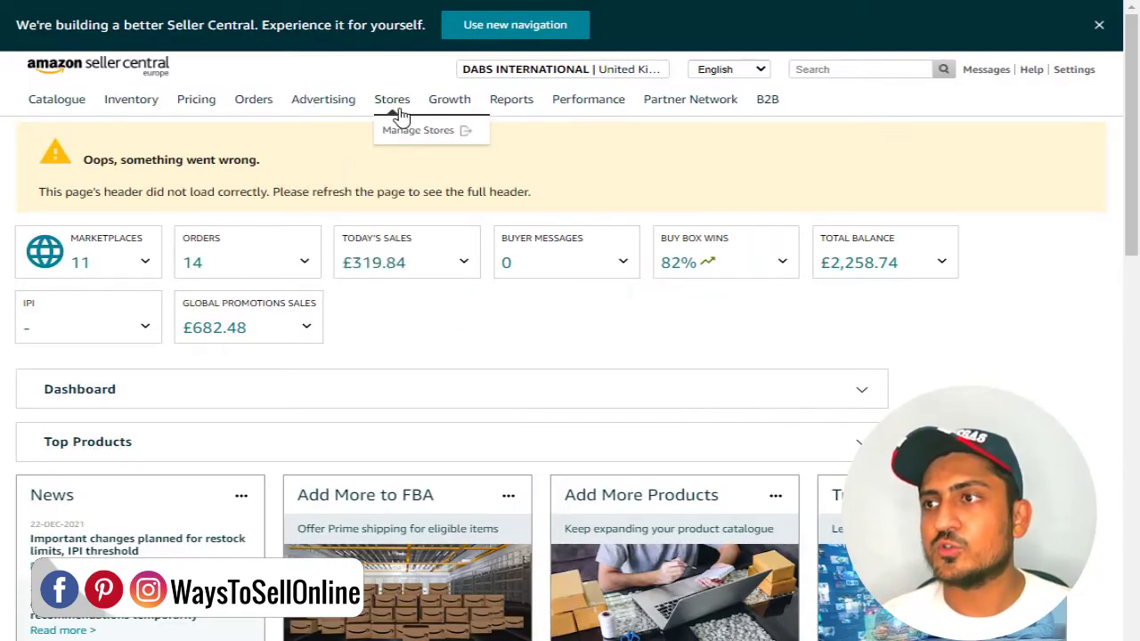
pyautogui.click(417, 131)
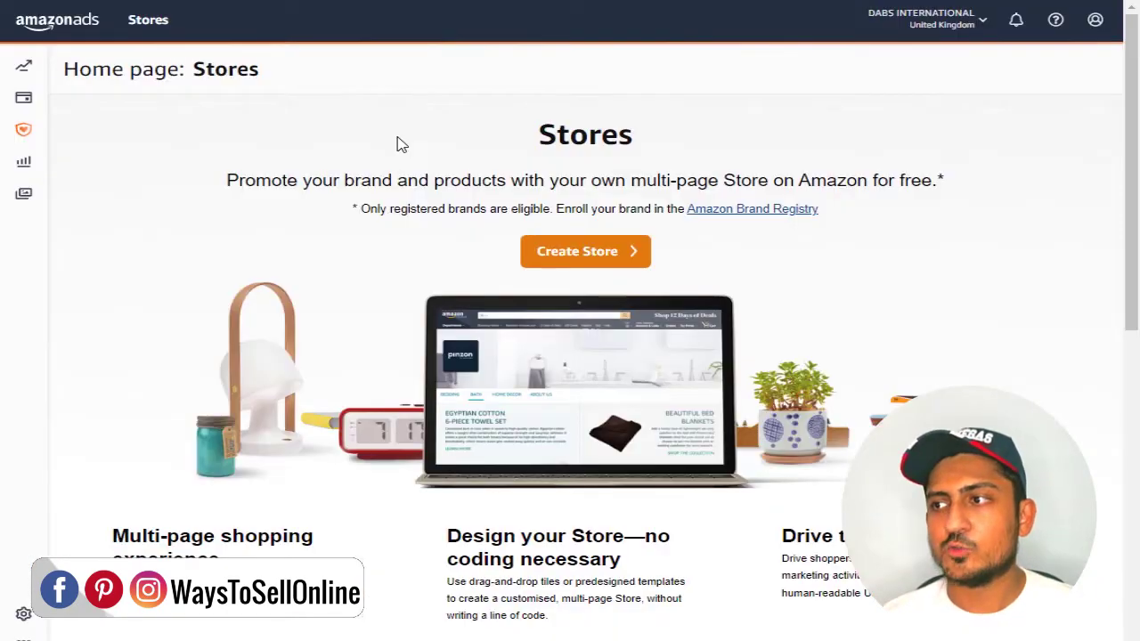
pyautogui.click(609, 265)
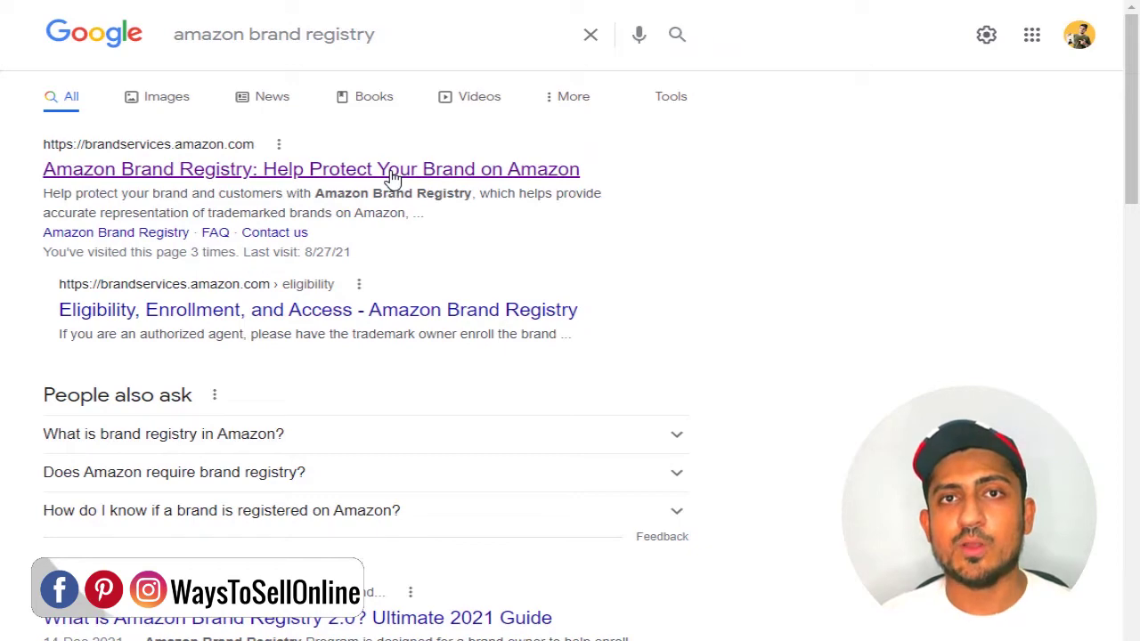
# Step: Sign in to Amazon Brand Registry from its website and open the Contact Brand Support page
pyautogui.click(392, 177)
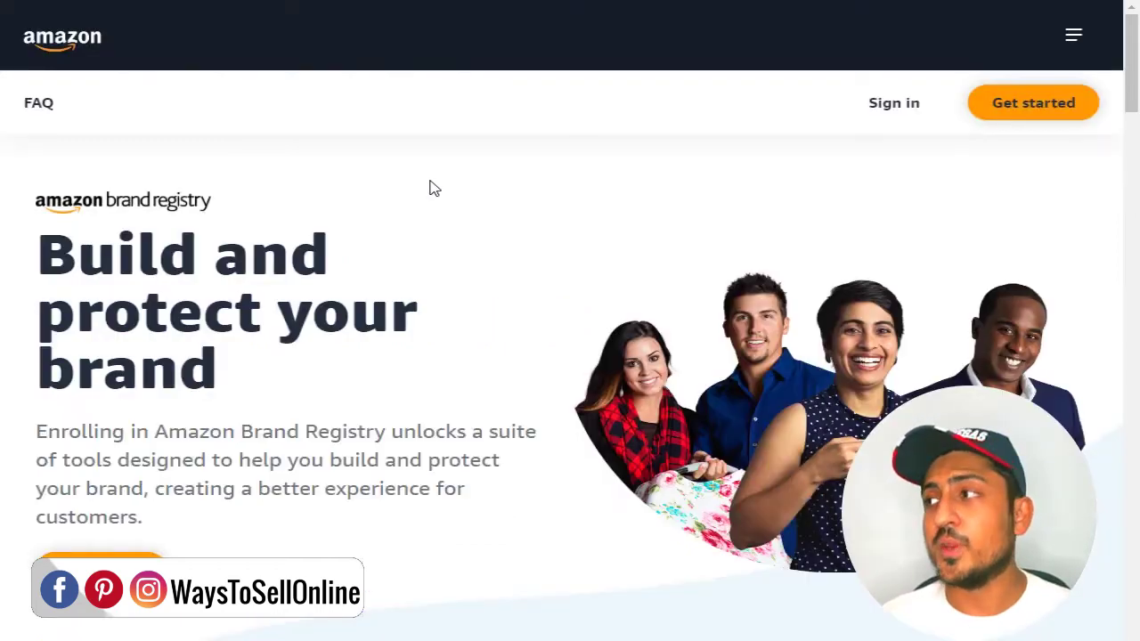
pyautogui.click(897, 108)
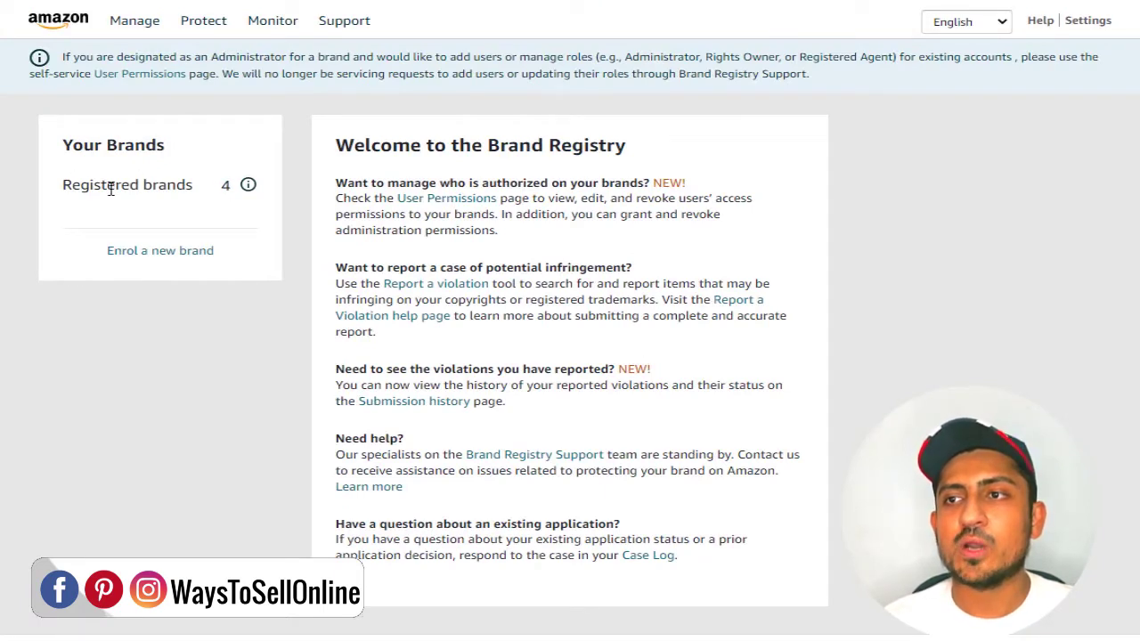
pyautogui.click(127, 23)
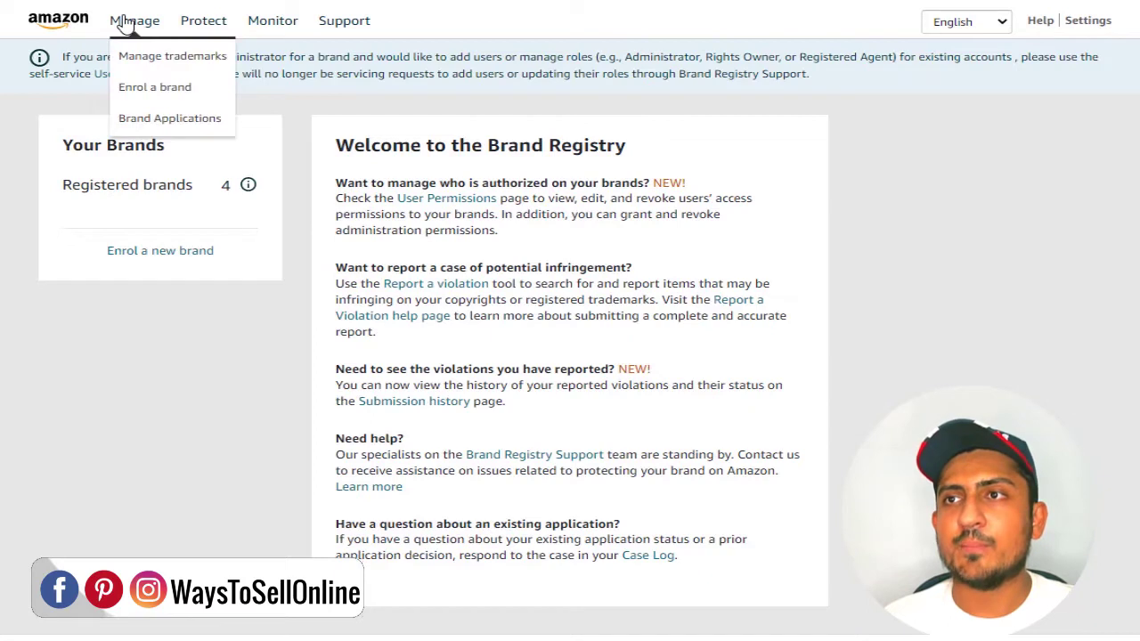
pyautogui.click(349, 21)
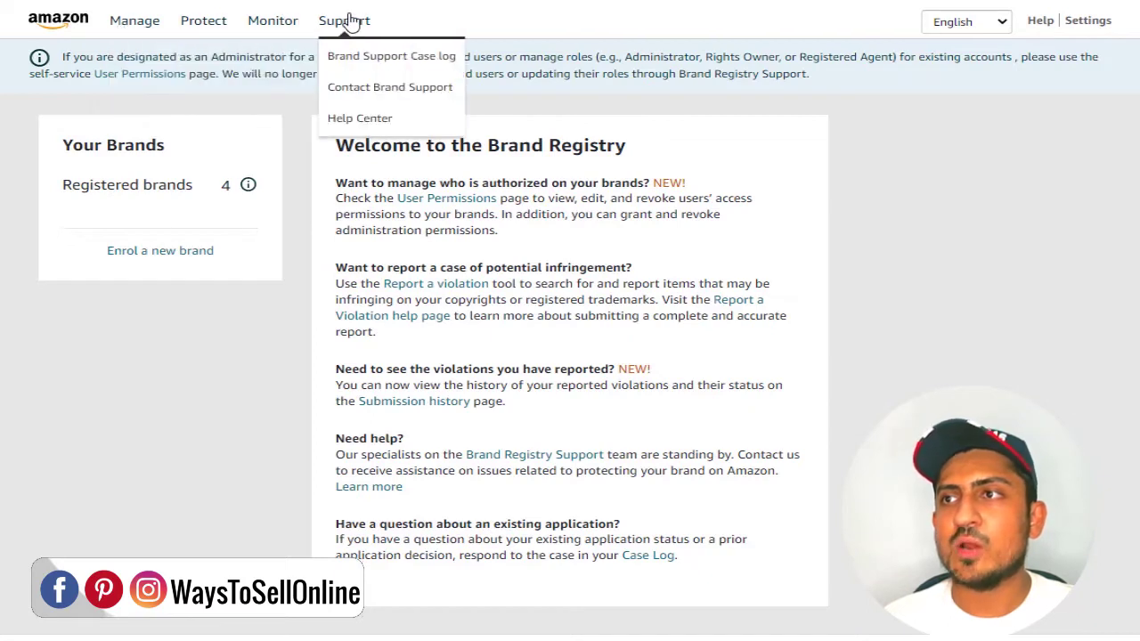
pyautogui.click(387, 104)
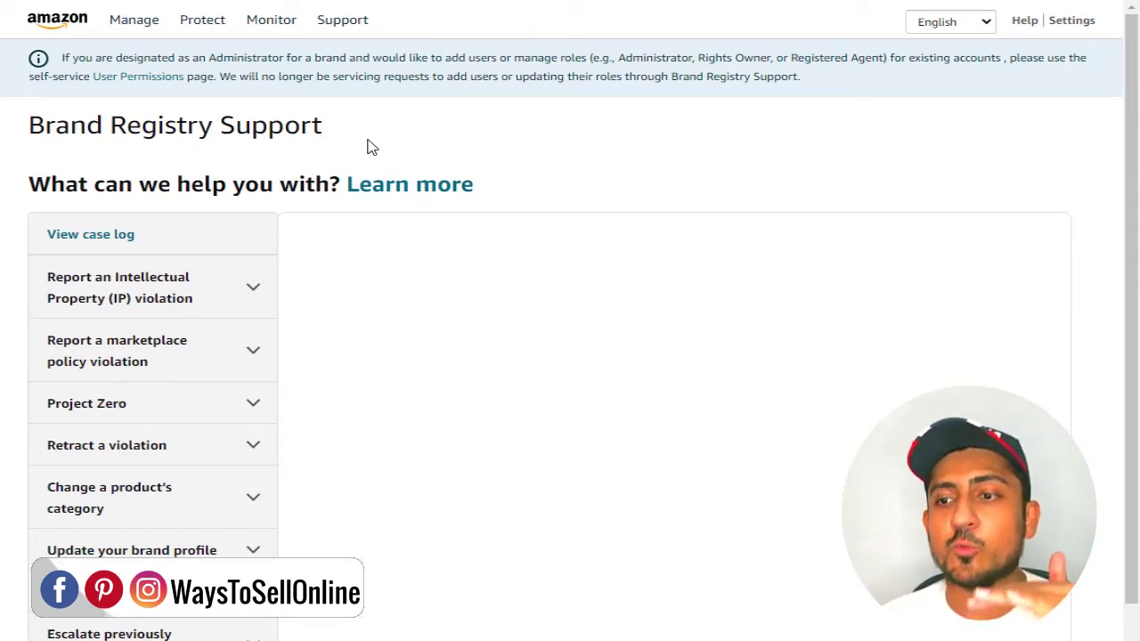
# Step: Open the Technical issue form and set its contact reason to "Connect Brand Registry With Seller Central"
pyautogui.scroll(-1, 186, 400)
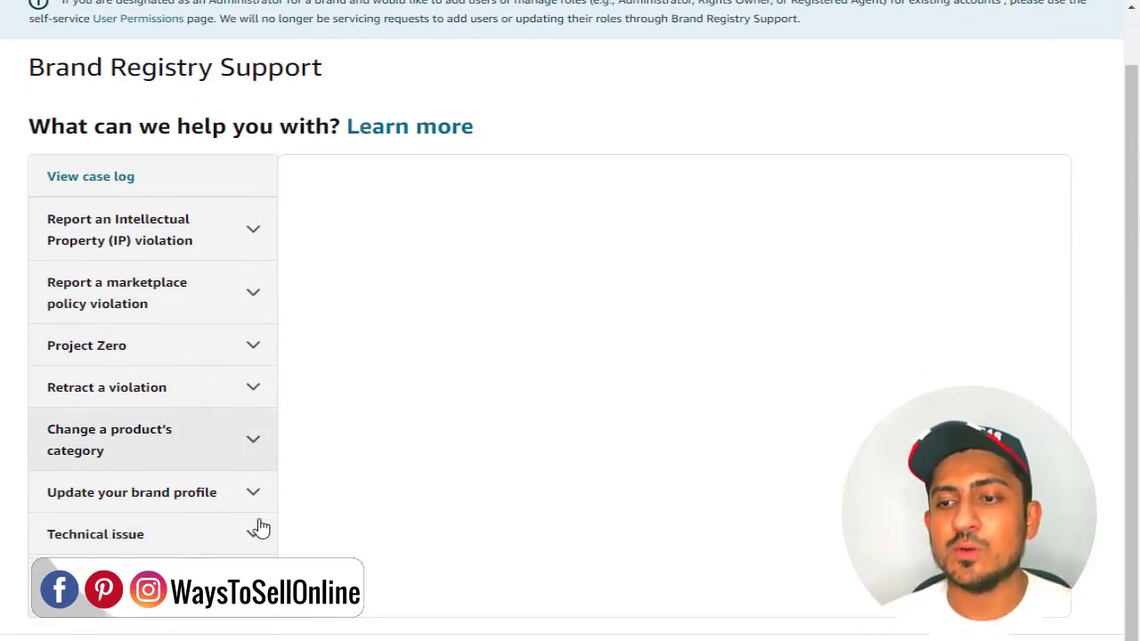
pyautogui.click(253, 539)
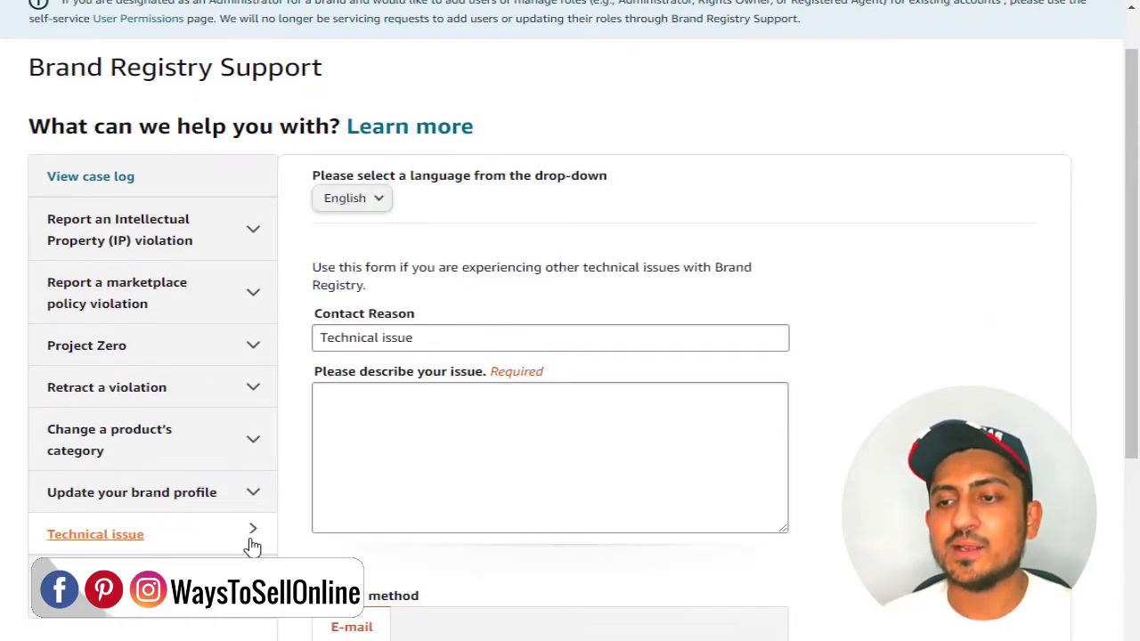
pyautogui.doubleClick(412, 339)
pyautogui.hotkey('ctrl', 'a')
pyautogui.write('C')
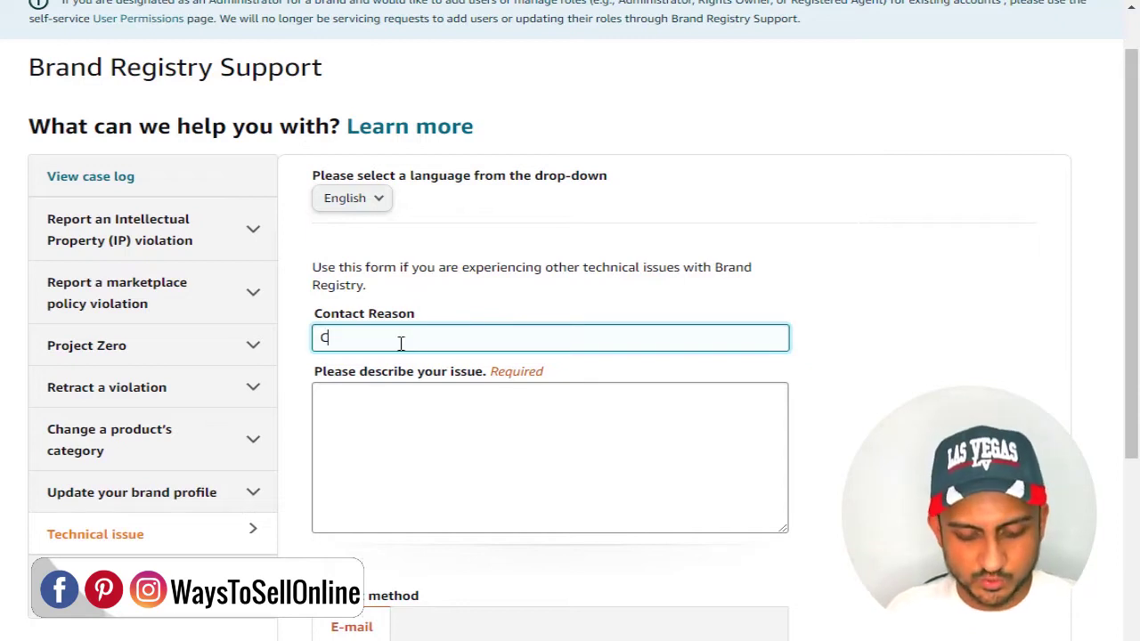
pyautogui.write('onnect Brand Reg')
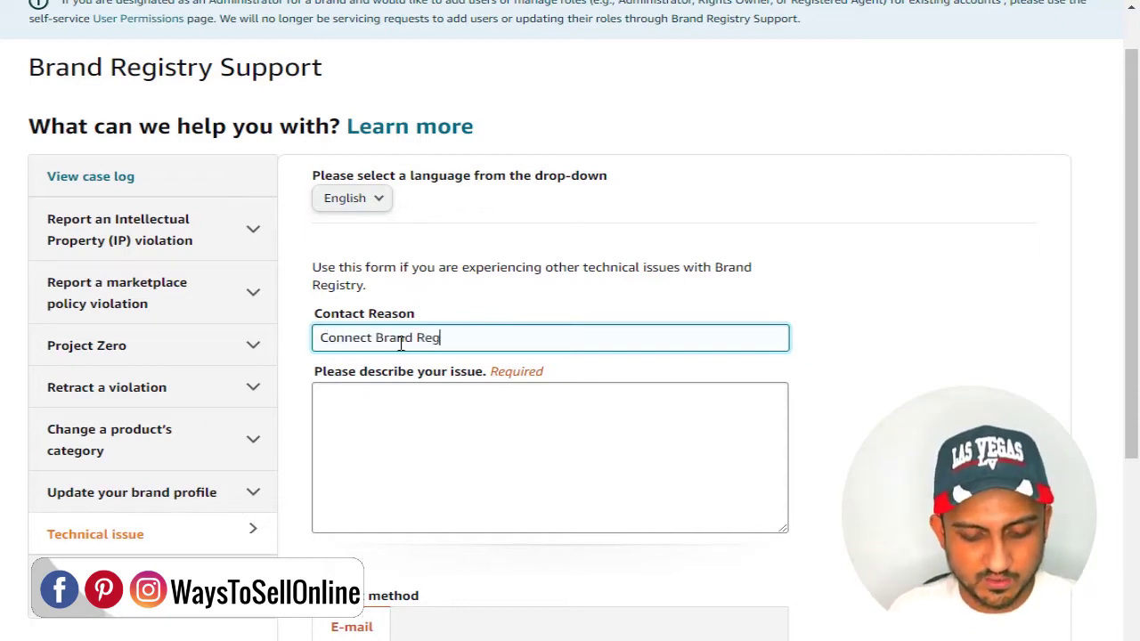
pyautogui.write('istry With Seller Central')
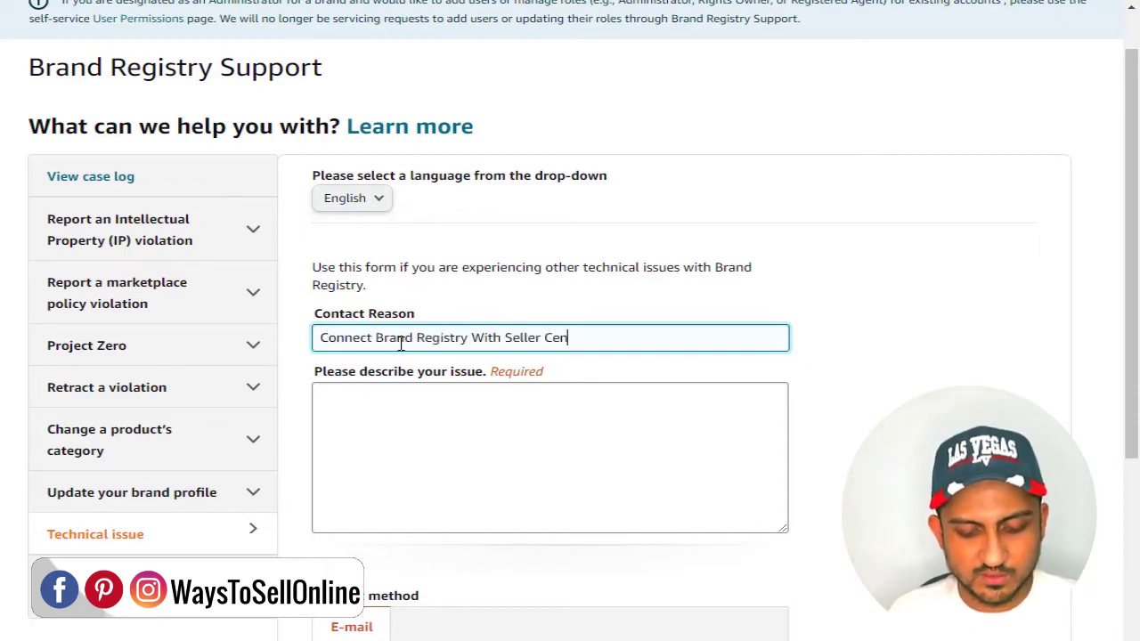
# Step: Begin the issue description with "Hi support, we are a brand registered seller on Amazon now with the brand name "xyz""
pyautogui.click(479, 398)
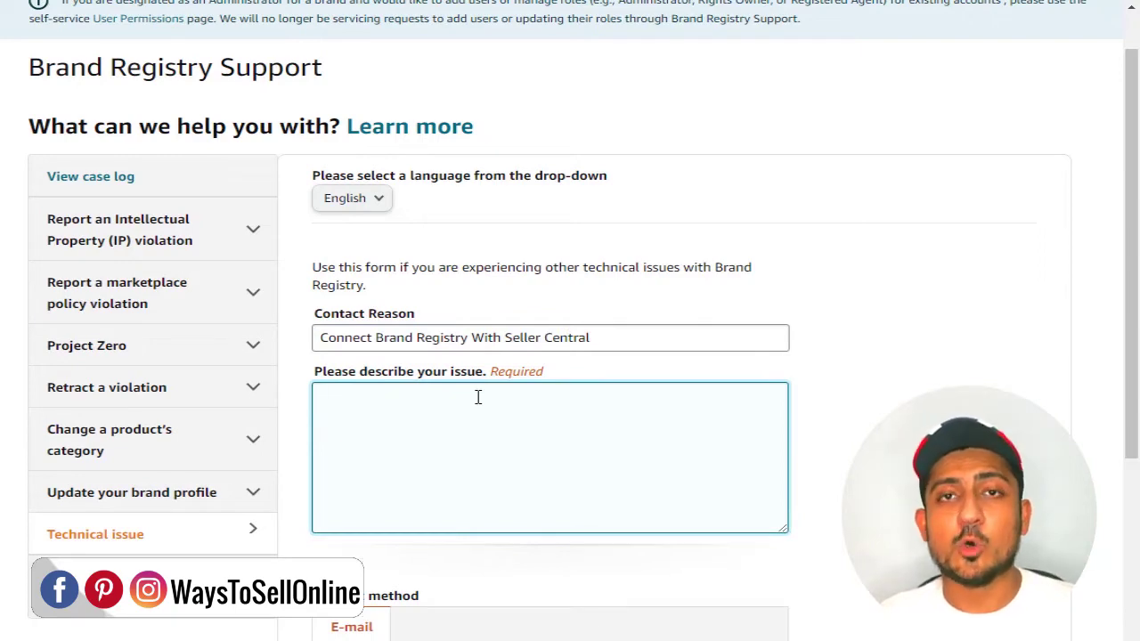
pyautogui.write('Hi suppo')
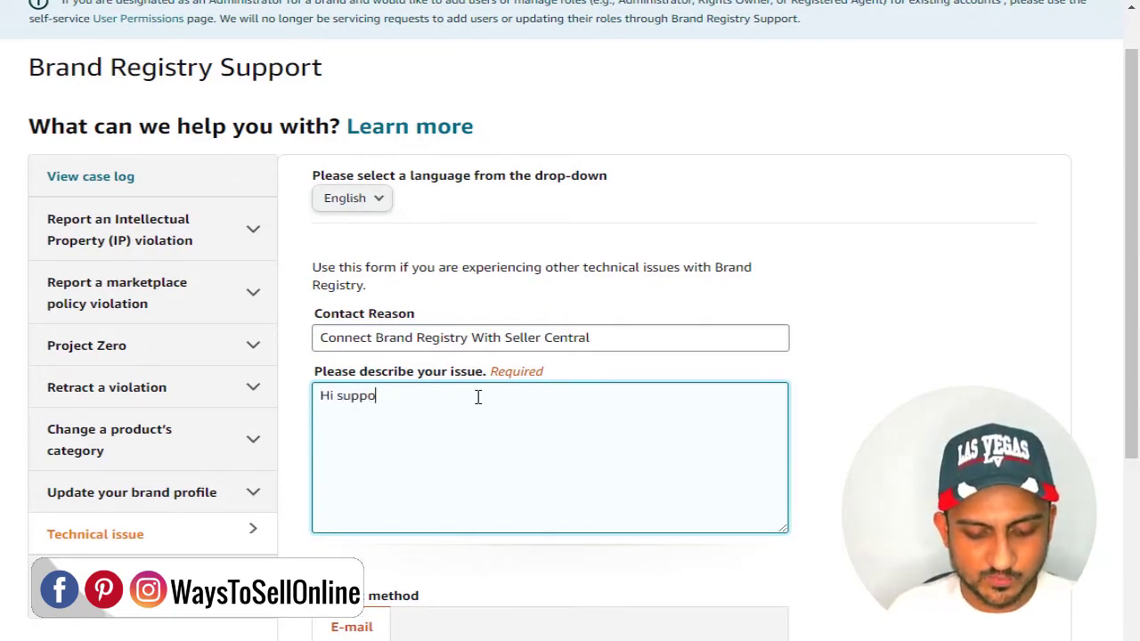
pyautogui.write('rt, we are a bran')
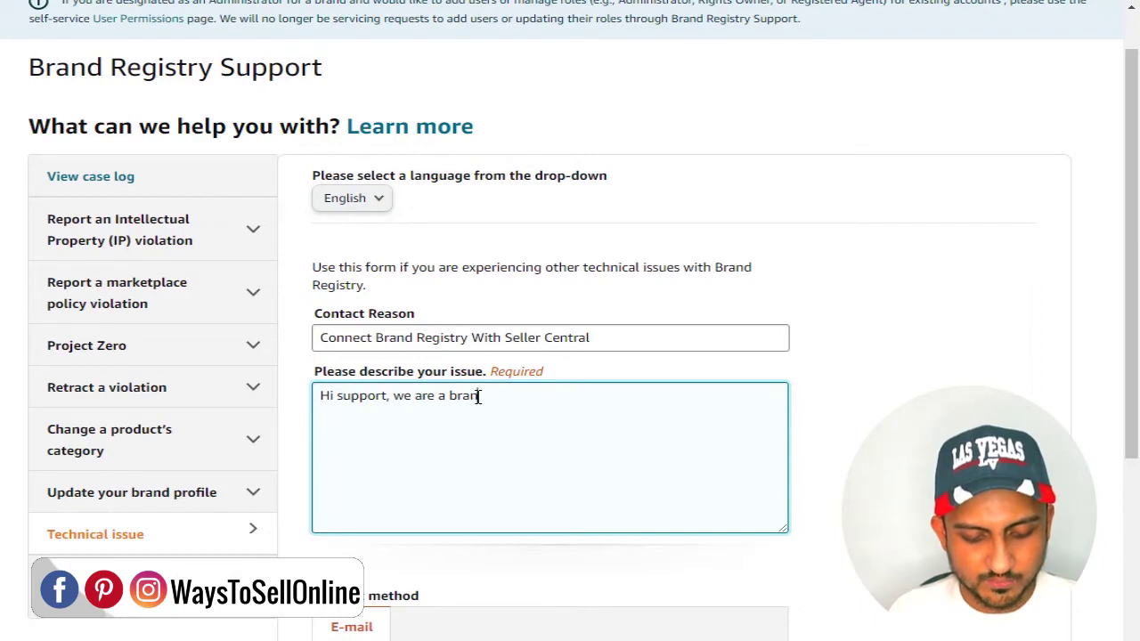
pyautogui.write('d registered seller on Amaoz')
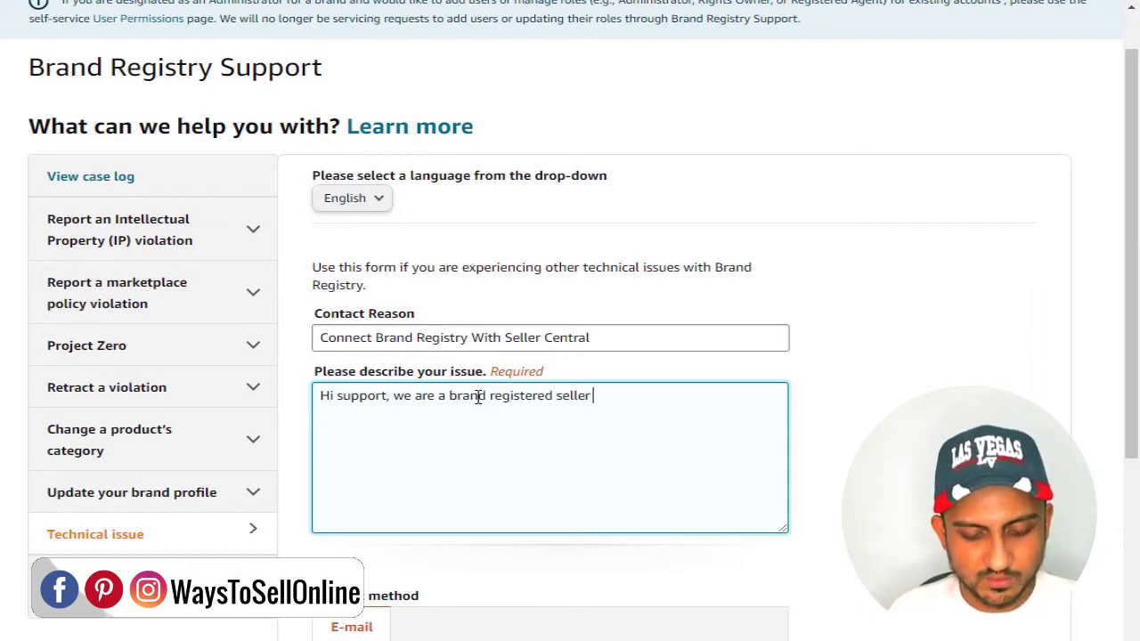
pyautogui.press('BackSpace')
pyautogui.press('BackSpace')
pyautogui.write('zon now with the bra')
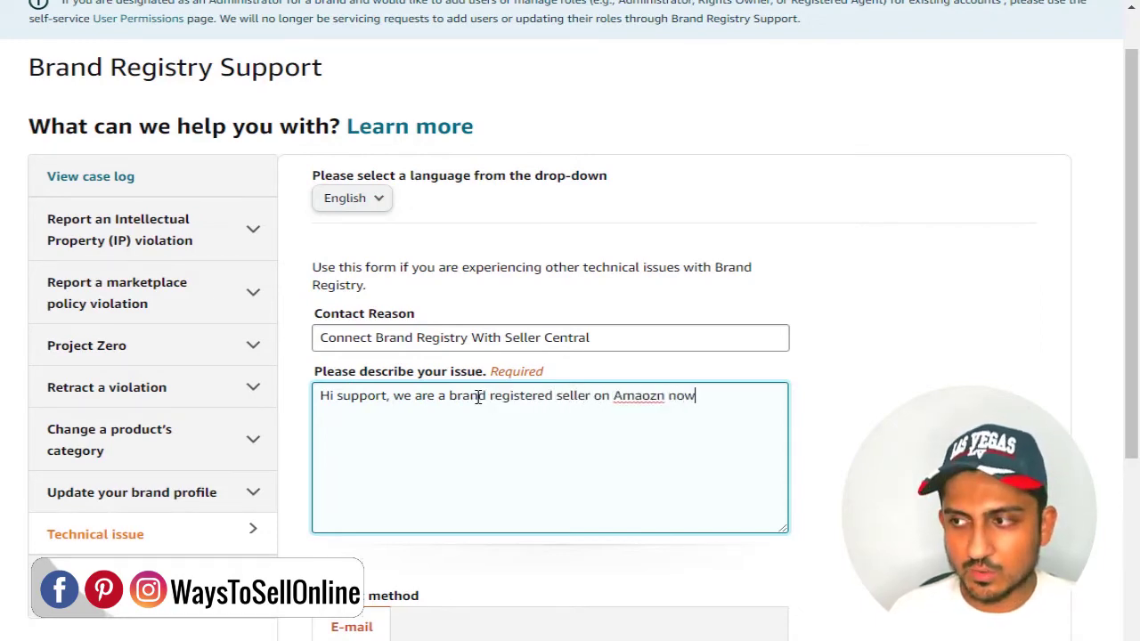
pyautogui.write('nd name "xyz"')
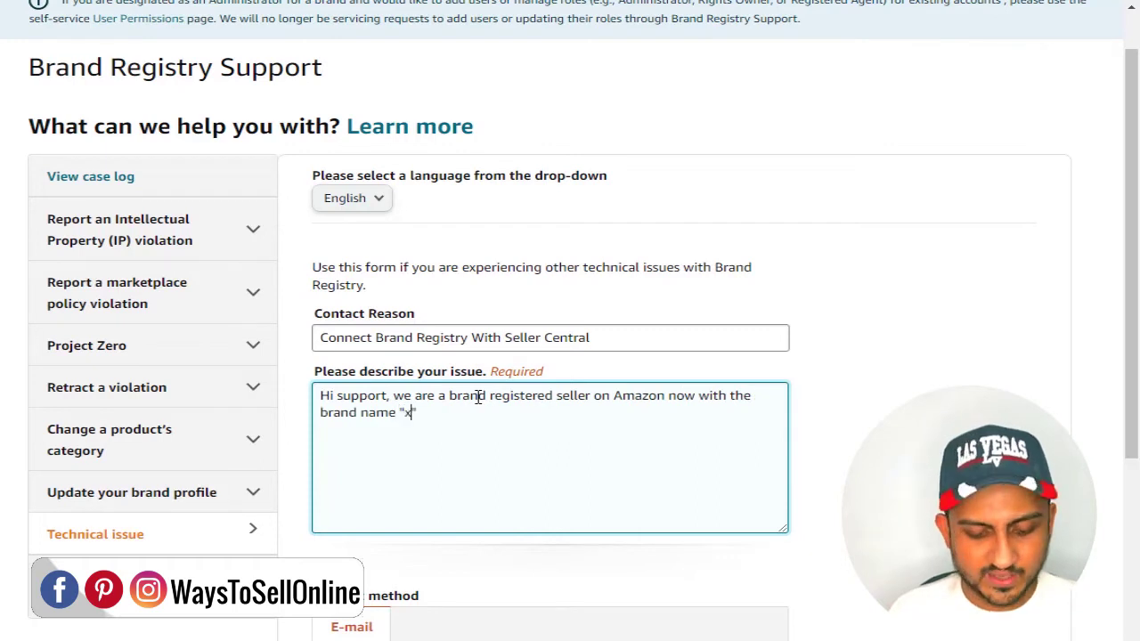
# Step: Continue the description with "and our seller central merchant token is" followed by a placeholder merchant token in quotation marks
pyautogui.write(' and our seller central merchant tok')
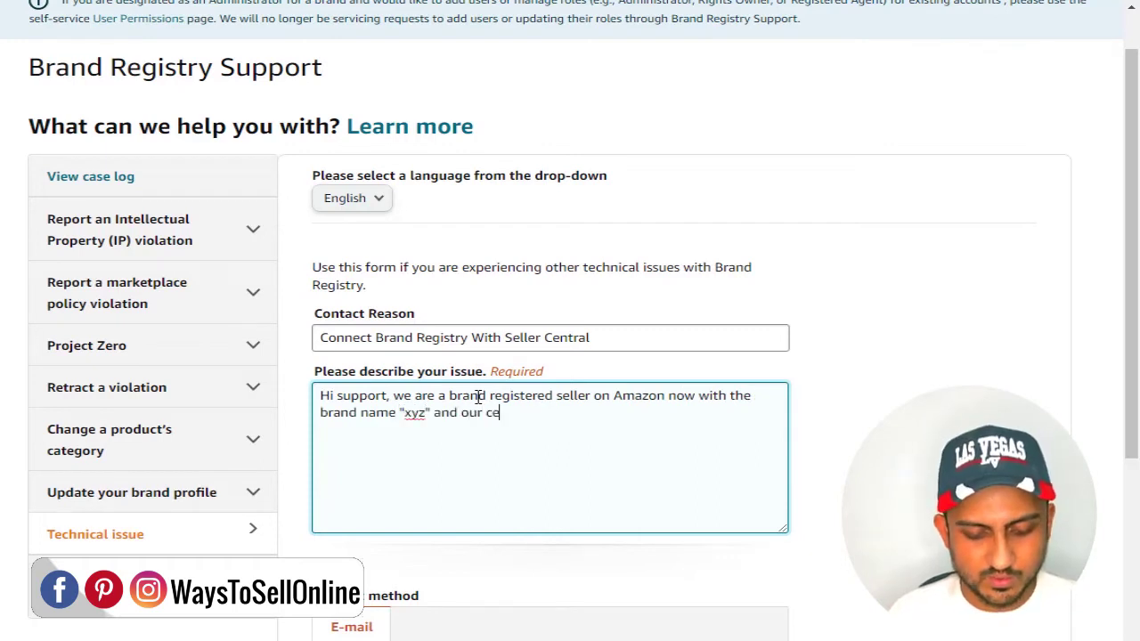
pyautogui.write('en')
pyautogui.press('BackSpace')
pyautogui.press('BackSpace')
pyautogui.press('BackSpace')
pyautogui.press('BackSpace')
pyautogui.press('BackSpace')
pyautogui.write('merchant token is')
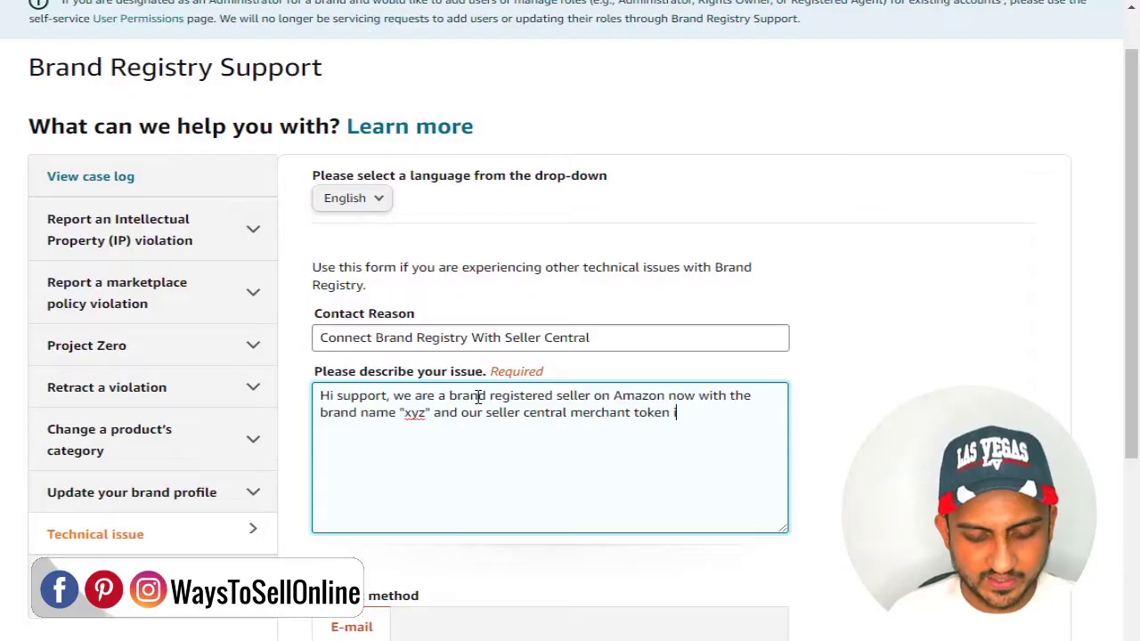
pyautogui.write('"111"')
# Step: Add the line "Kindly connect out Amazon seller central with our brand, so we can unlock all the branded features."
pyautogui.press('Return')
pyautogui.write('Kindly ')
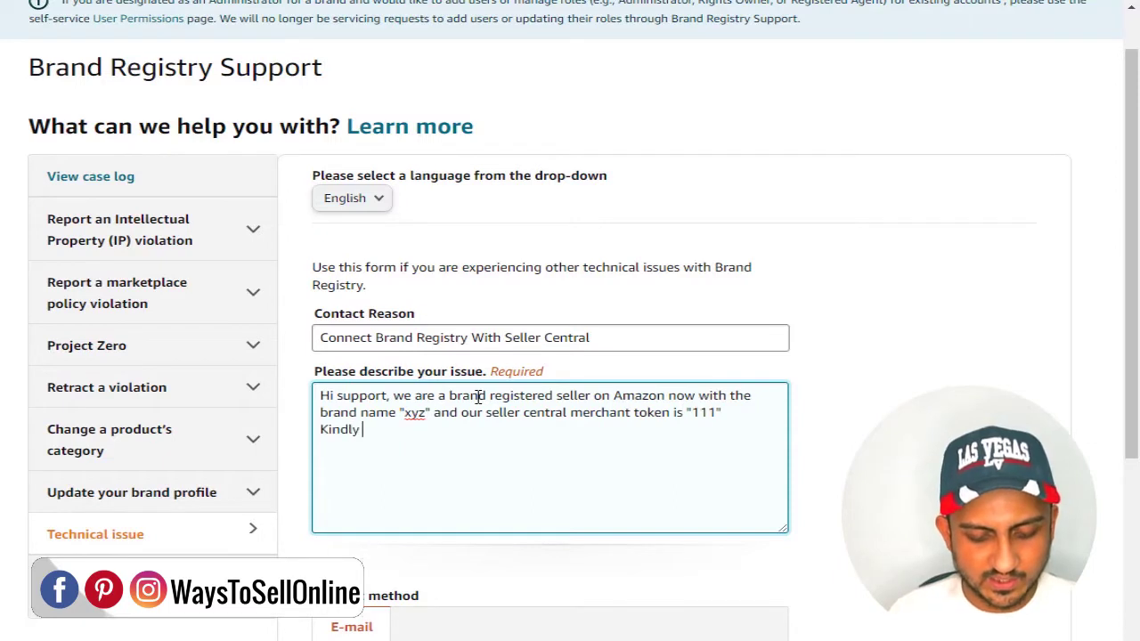
pyautogui.write('connect out')
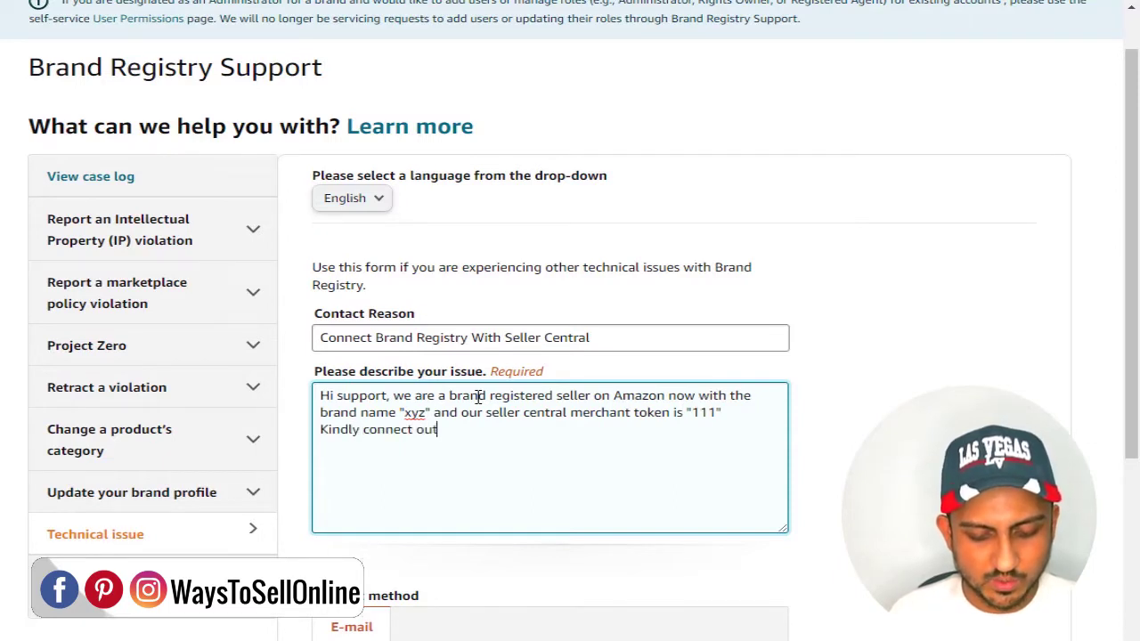
pyautogui.write(' Amazon seller centra')
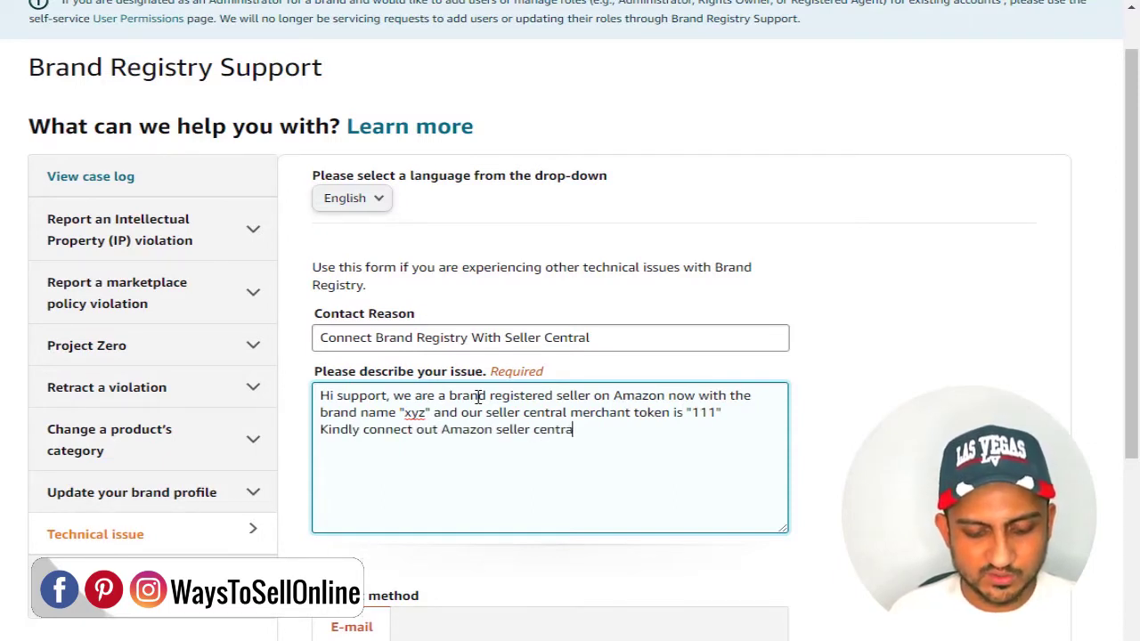
pyautogui.write('l with our brand')
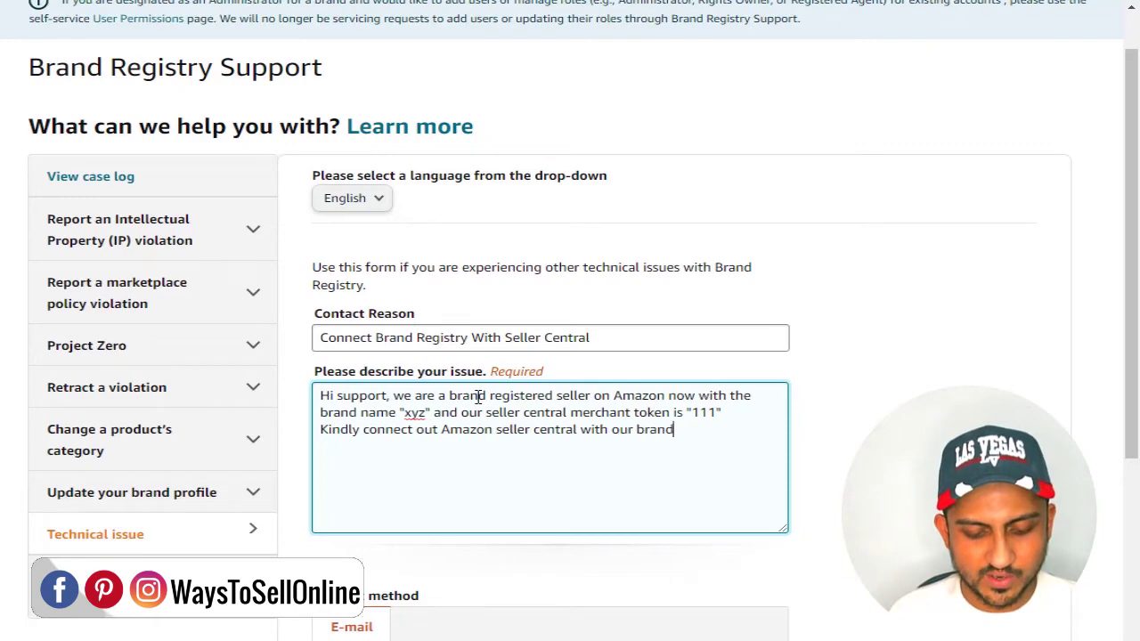
pyautogui.write(', so we can unlock')
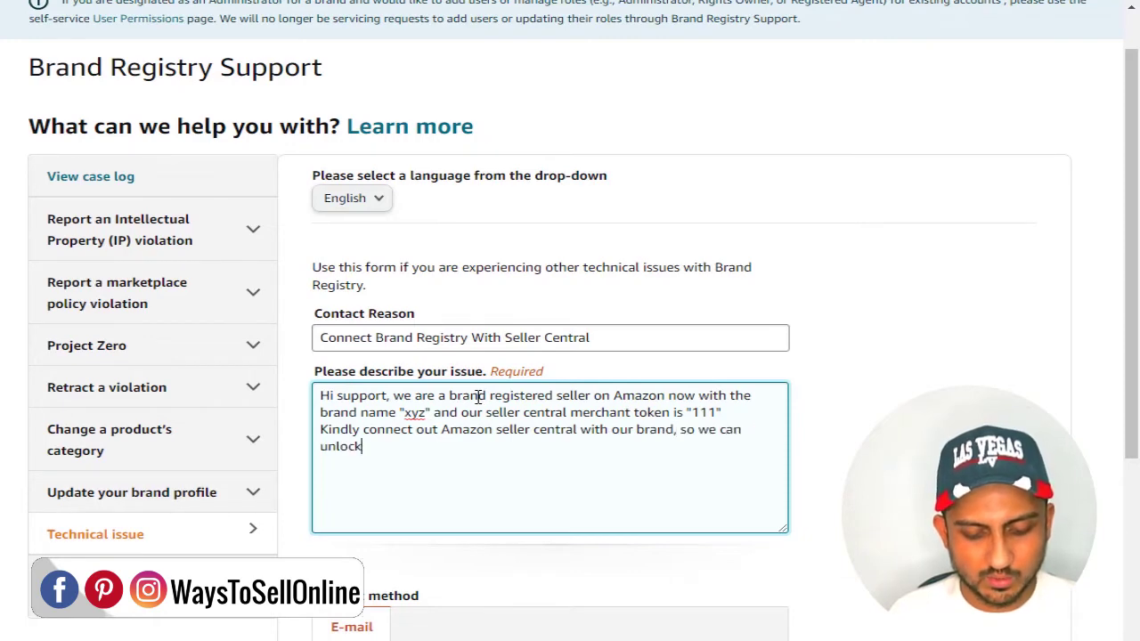
pyautogui.write(' all the branded features.')
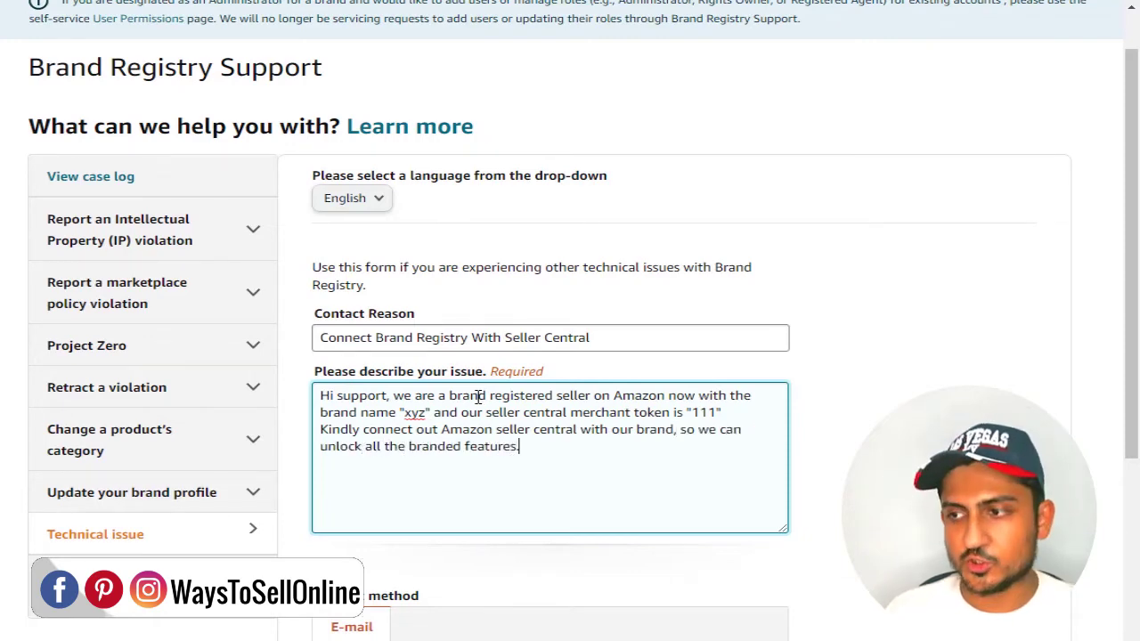
# Step: Check the form's contact method section and delete the placeholder merchant token between the quotation marks in the description
pyautogui.scroll(-2, 550, 439)
pyautogui.scroll(-2, 509, 525)
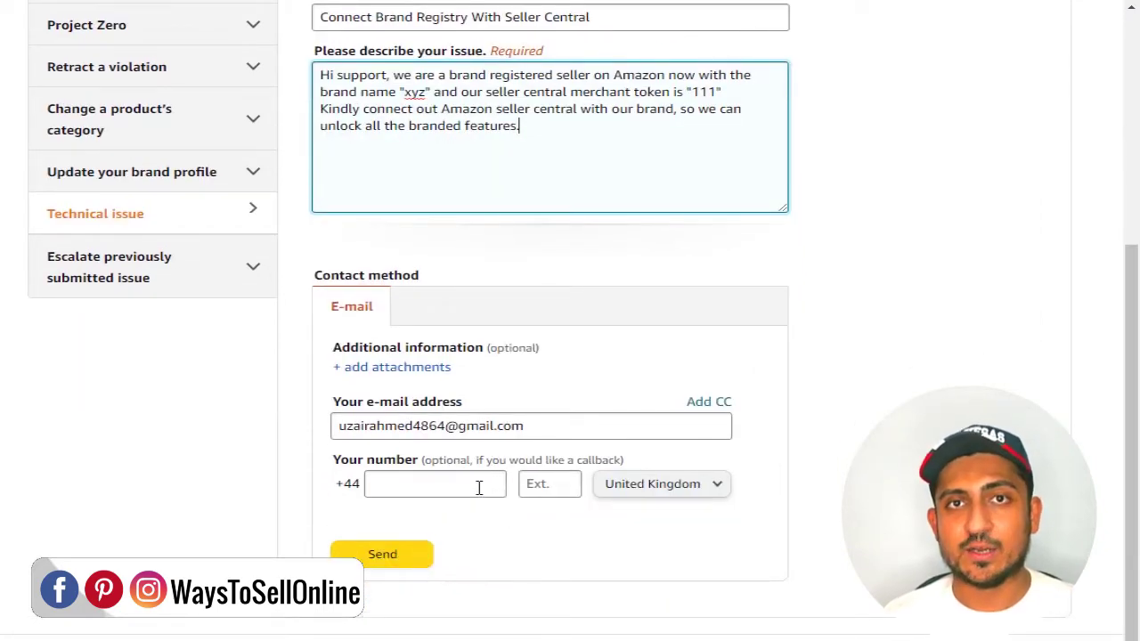
pyautogui.scroll(2, 639, 294)
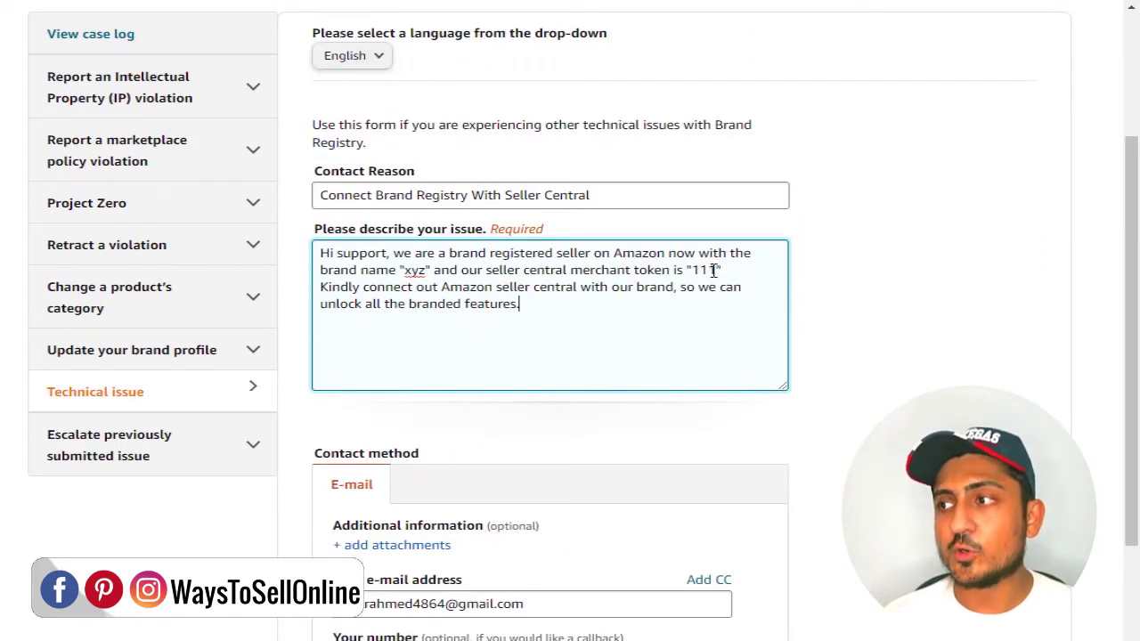
pyautogui.doubleClick(715, 271)
pyautogui.press('BackSpace')
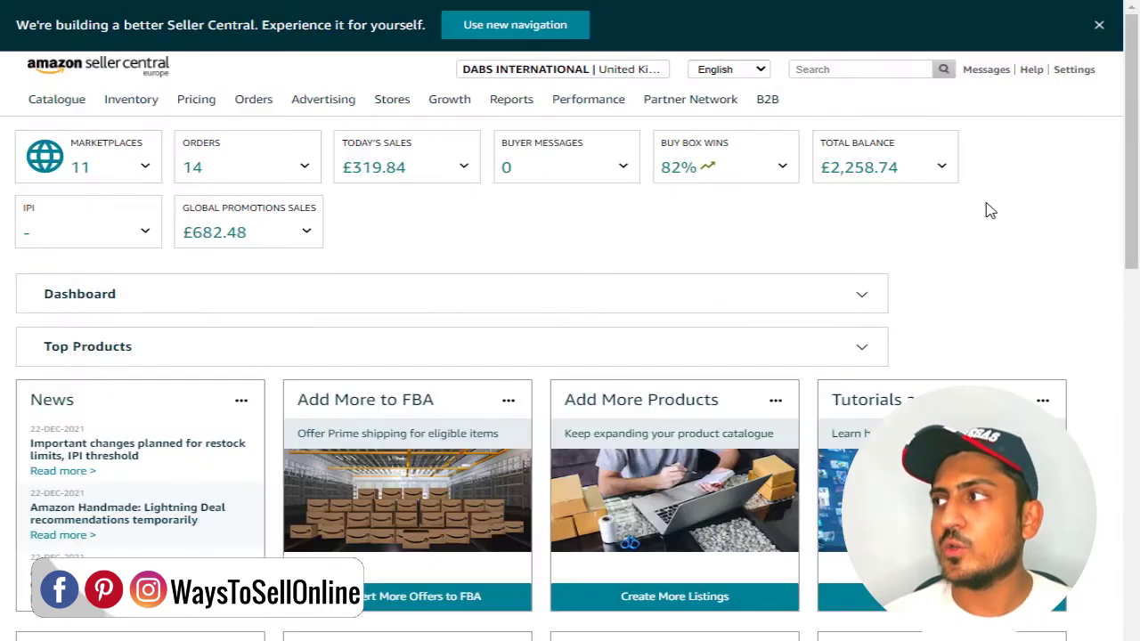
pyautogui.moveTo(1076, 73)
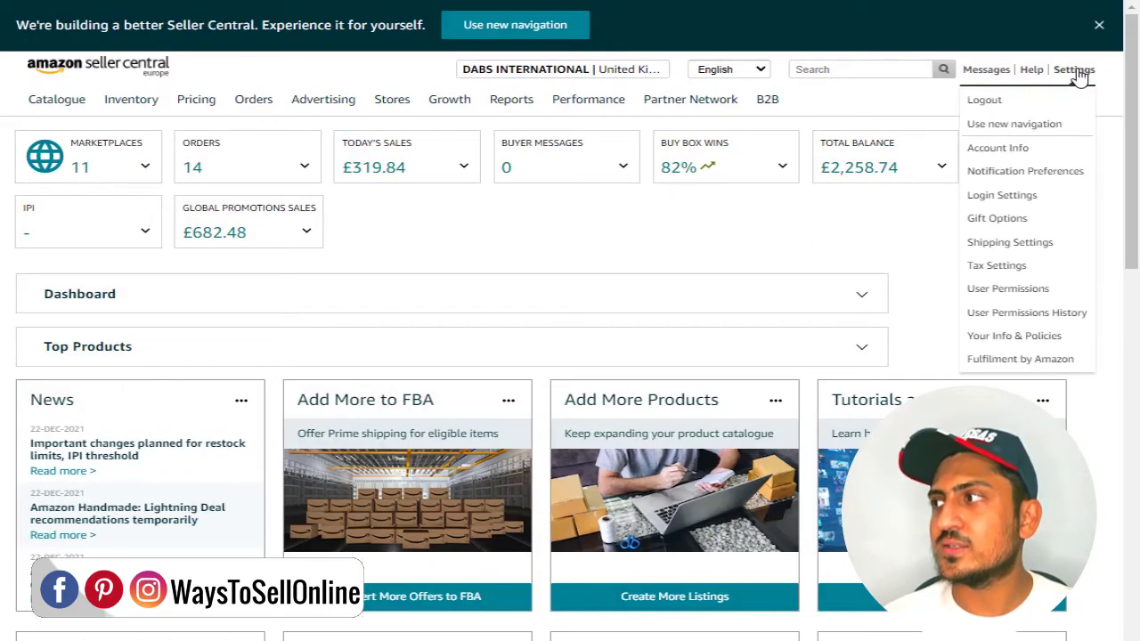
pyautogui.click(1022, 155)
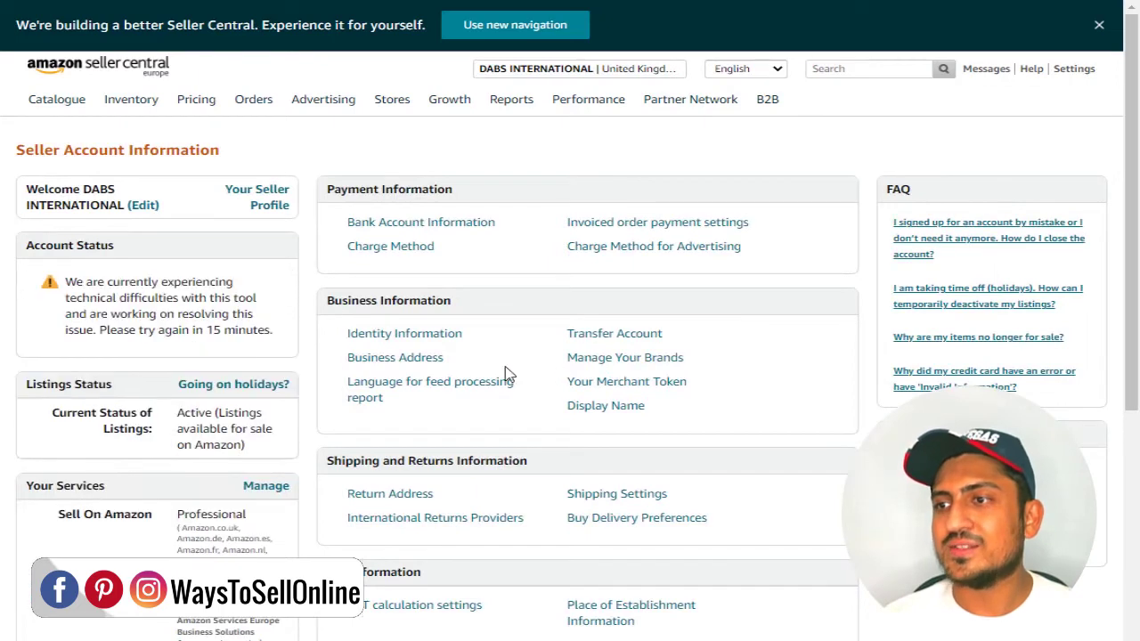
pyautogui.moveTo(561, 383); pyautogui.dragTo(697, 395)
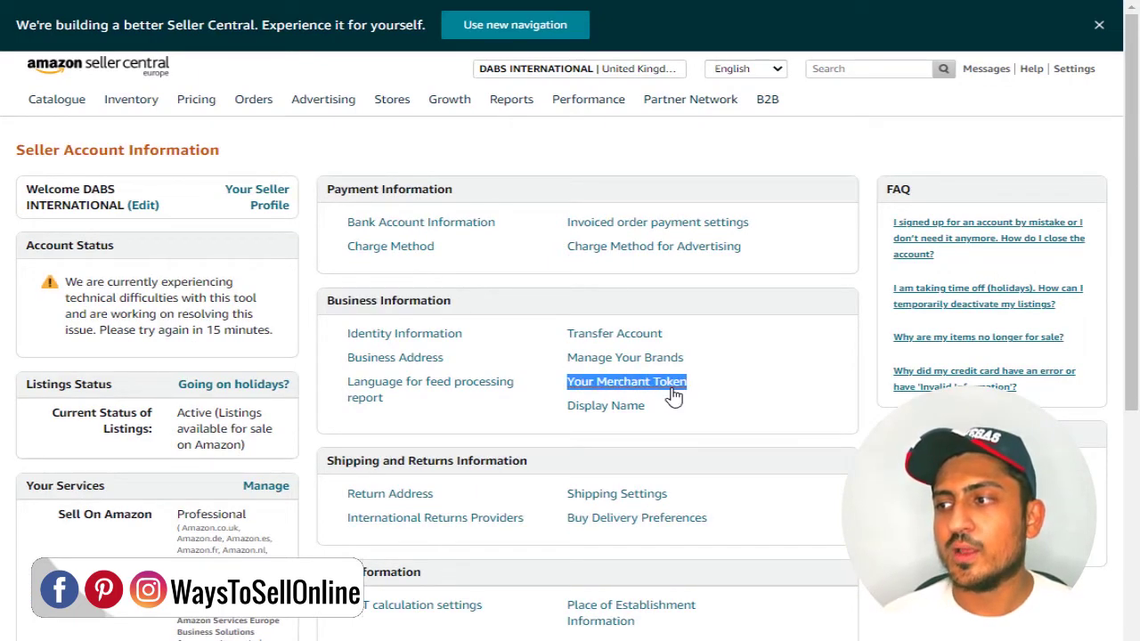
pyautogui.click(664, 392)
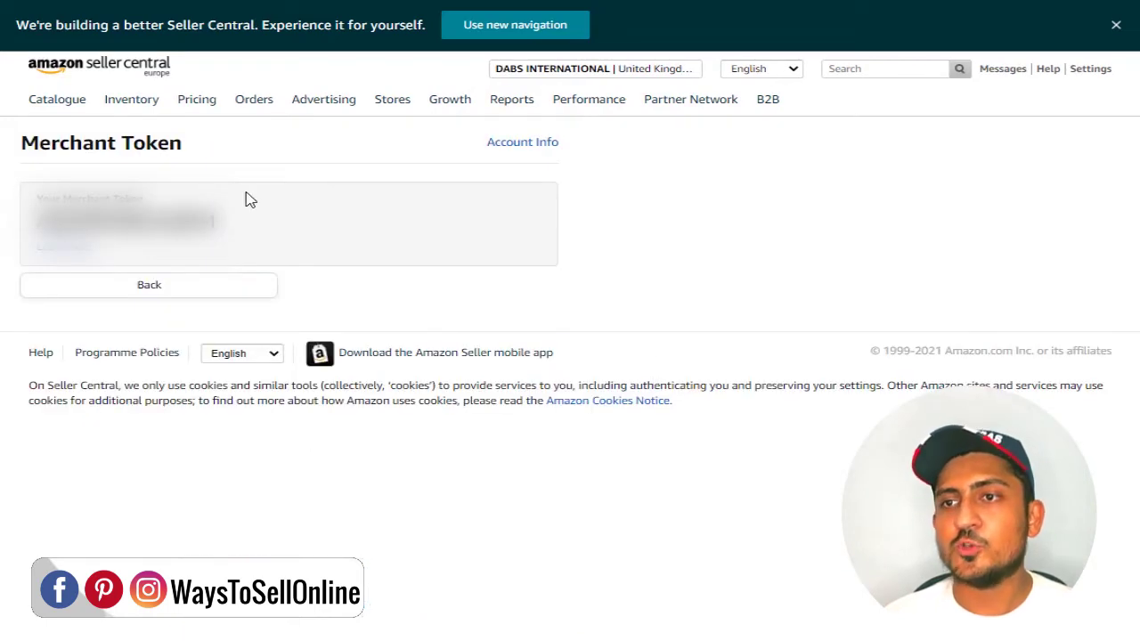
pyautogui.moveTo(123, 222)
pyautogui.mouseDown()
pyautogui.moveTo(34, 228)
pyautogui.moveTo(131, 203)
pyautogui.mouseUp()
pyautogui.moveTo(34, 223); pyautogui.dragTo(348, 236)
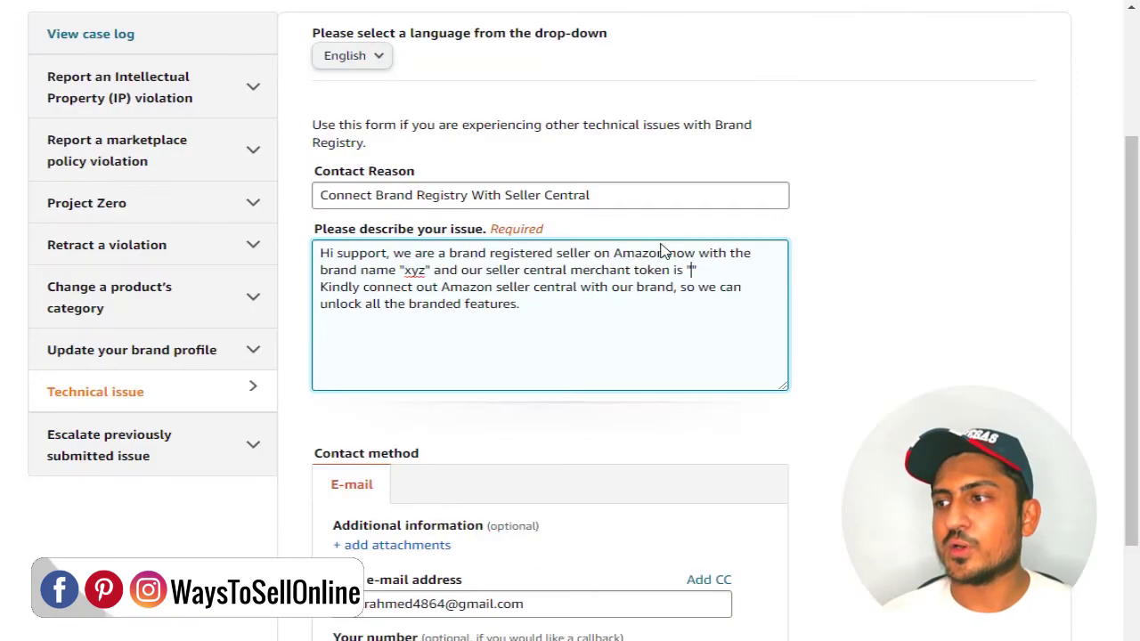
pyautogui.scroll(-2, 414, 559)
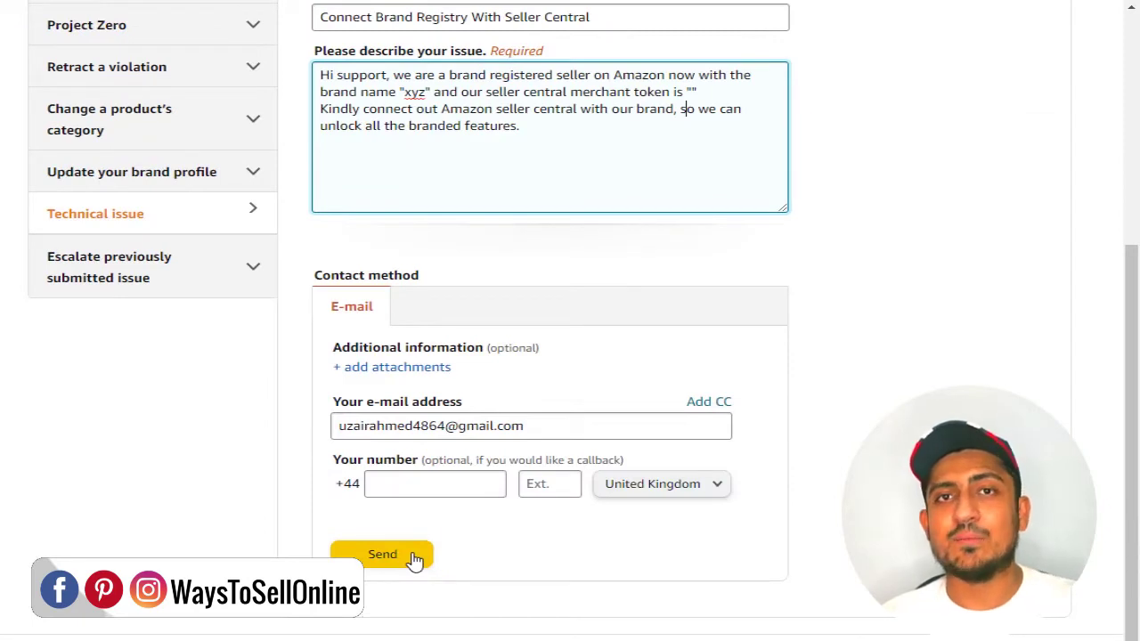